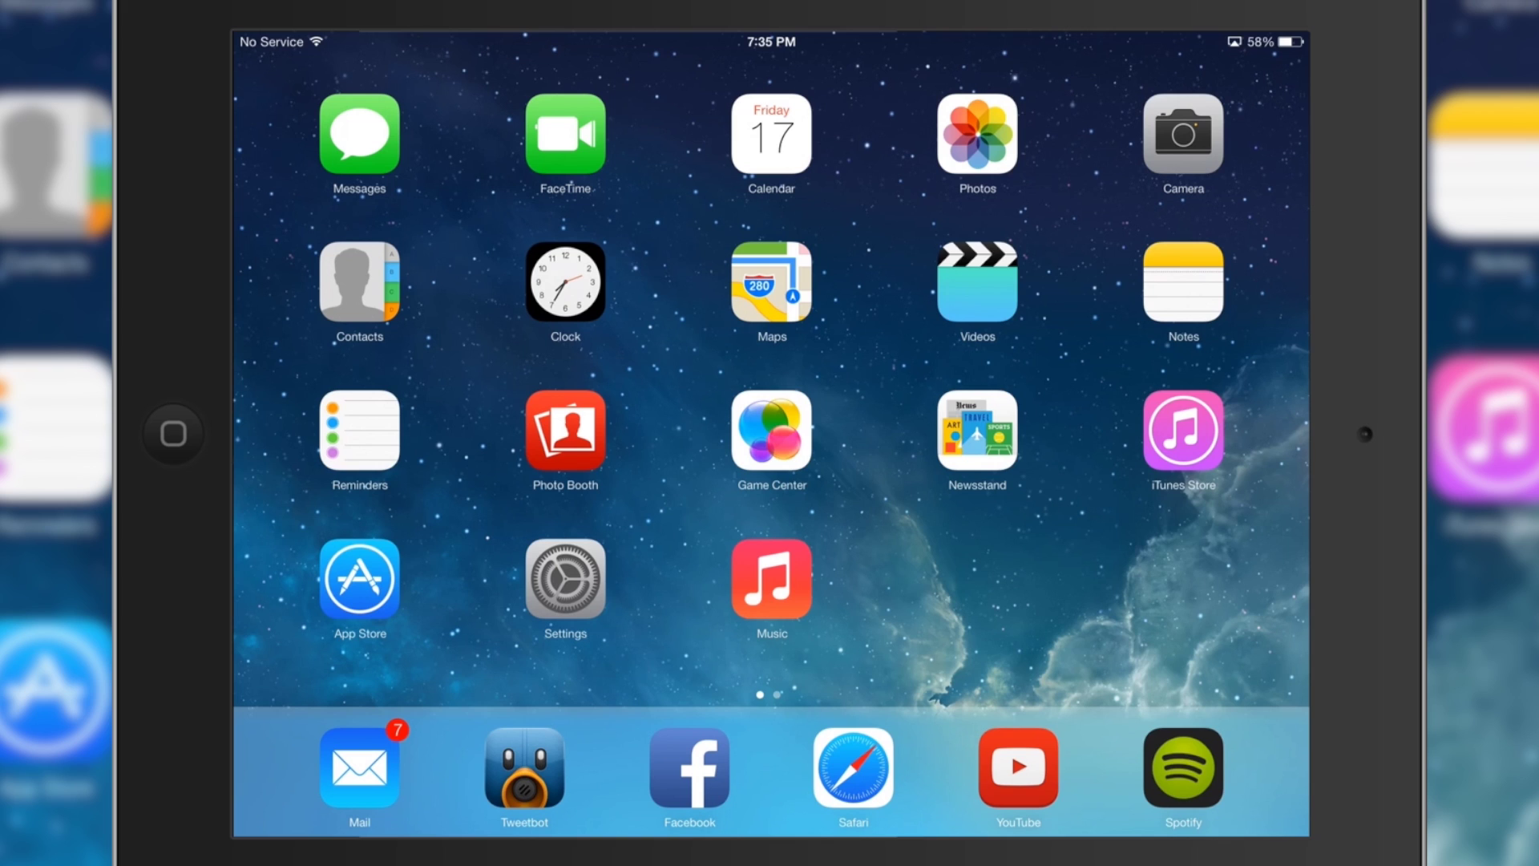
Step: Launch the App Store and open the Box for iPhone and iPad product page
left_click(359, 579)
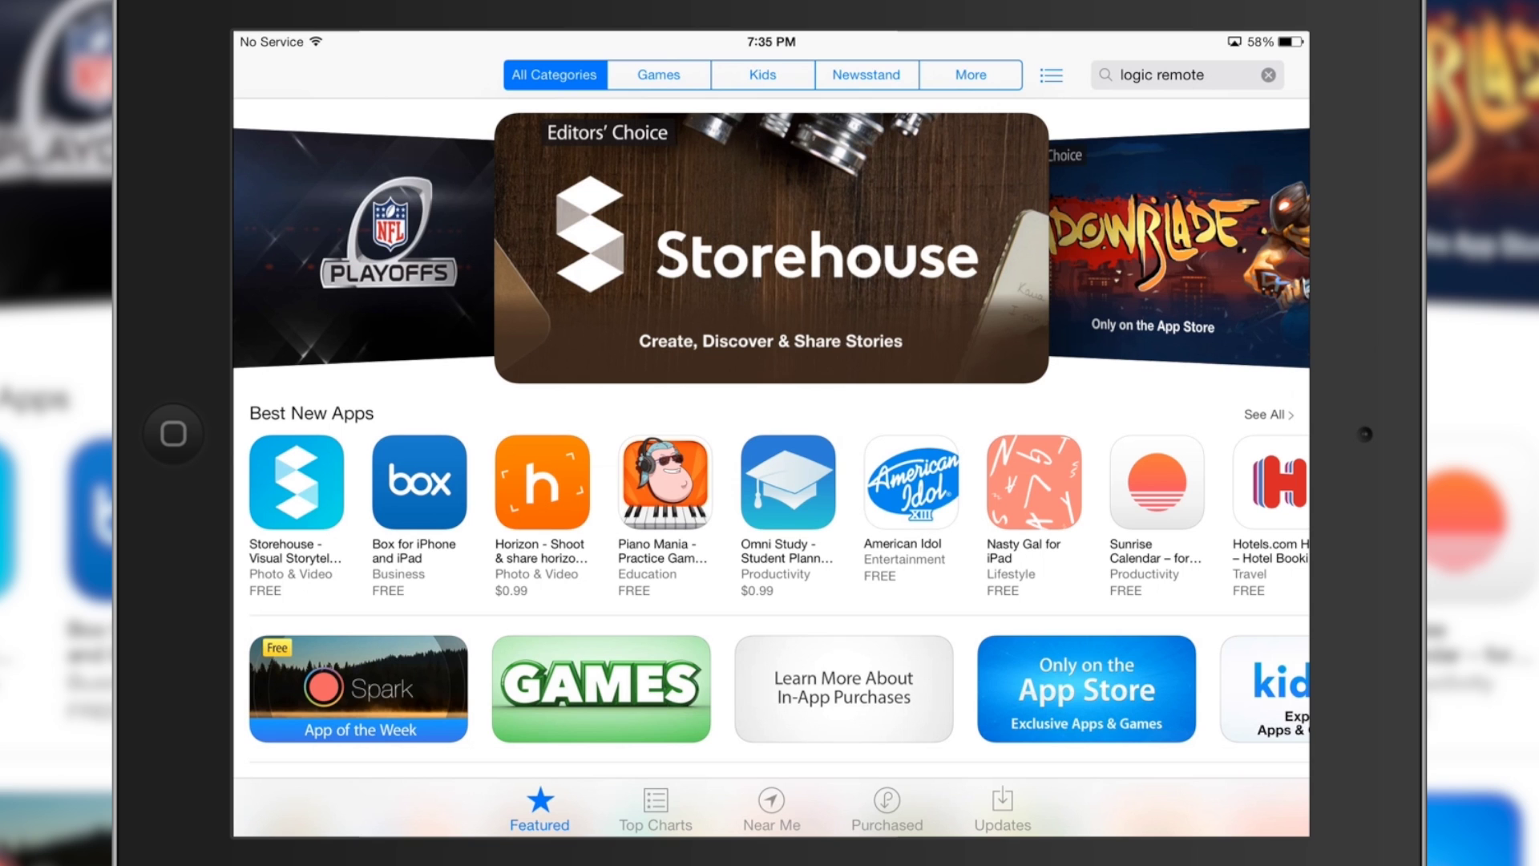
left_click(418, 481)
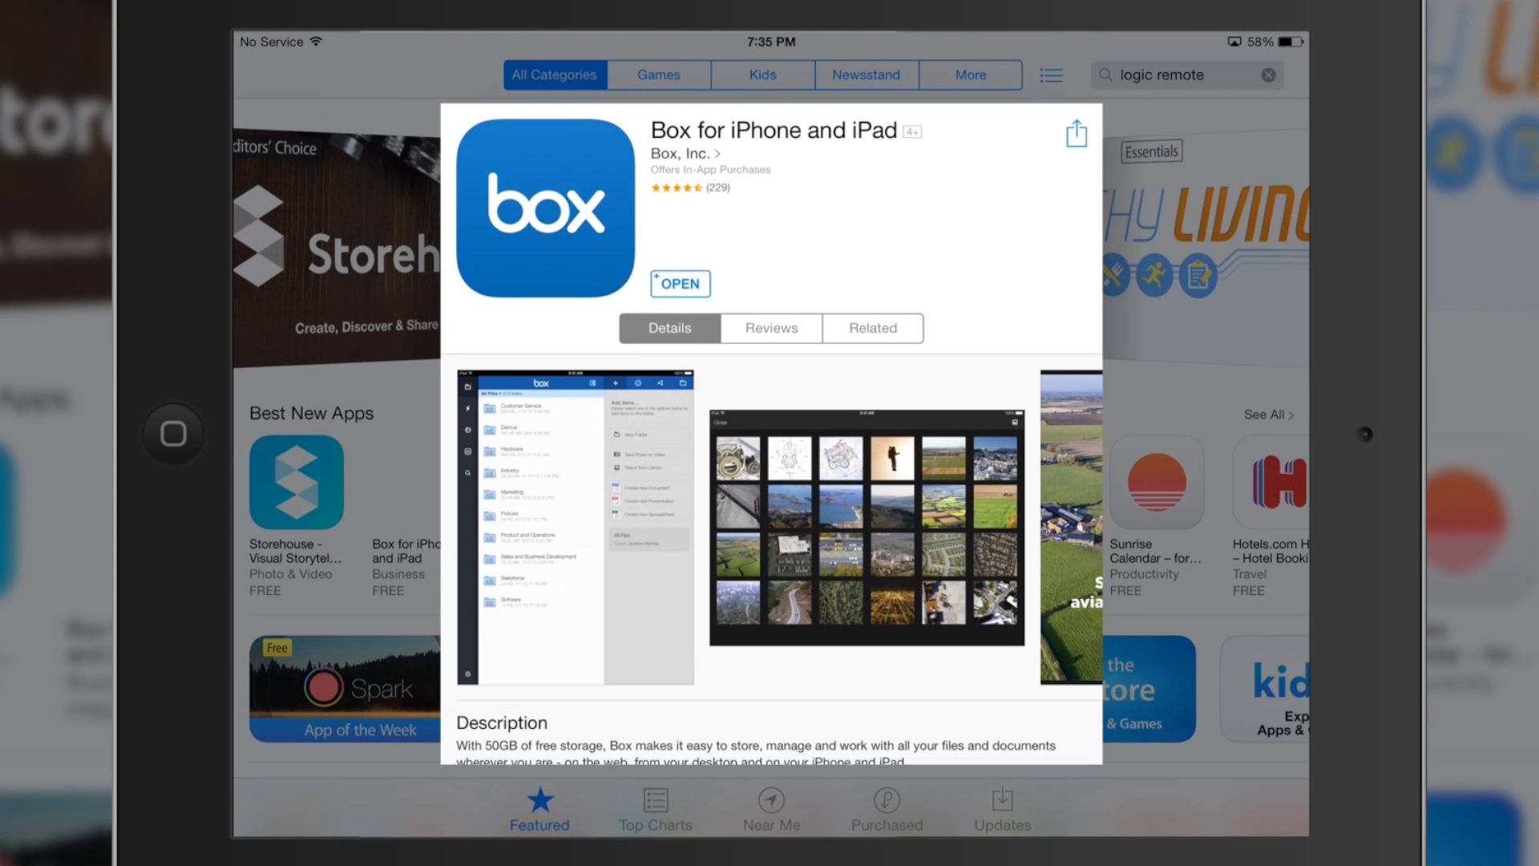
scroll(772, 526, "right", 5)
scroll(772, 527, "right", 5)
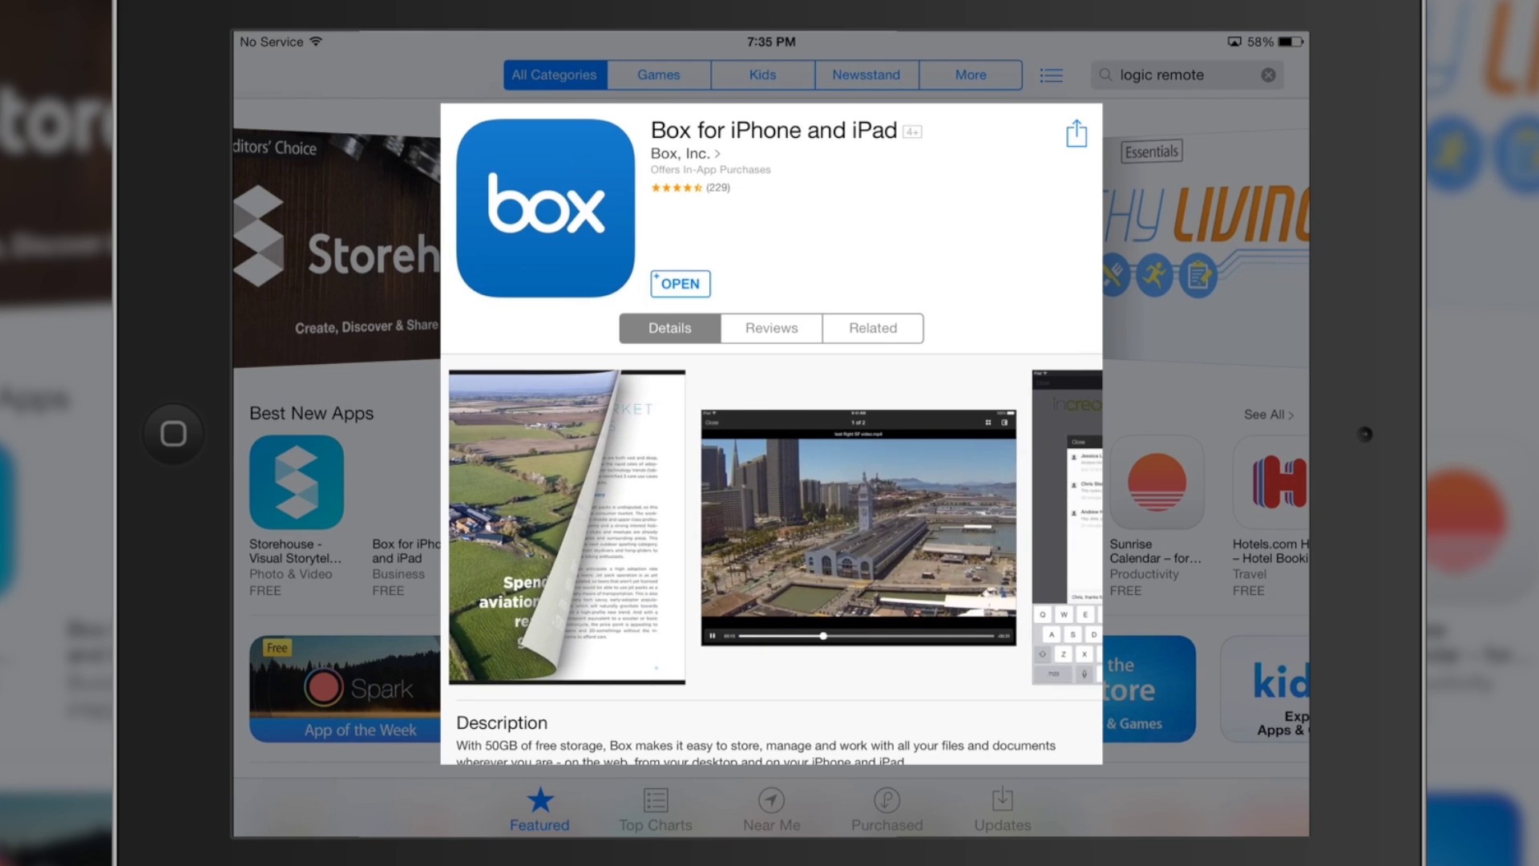
scroll(772, 527, "right", 5)
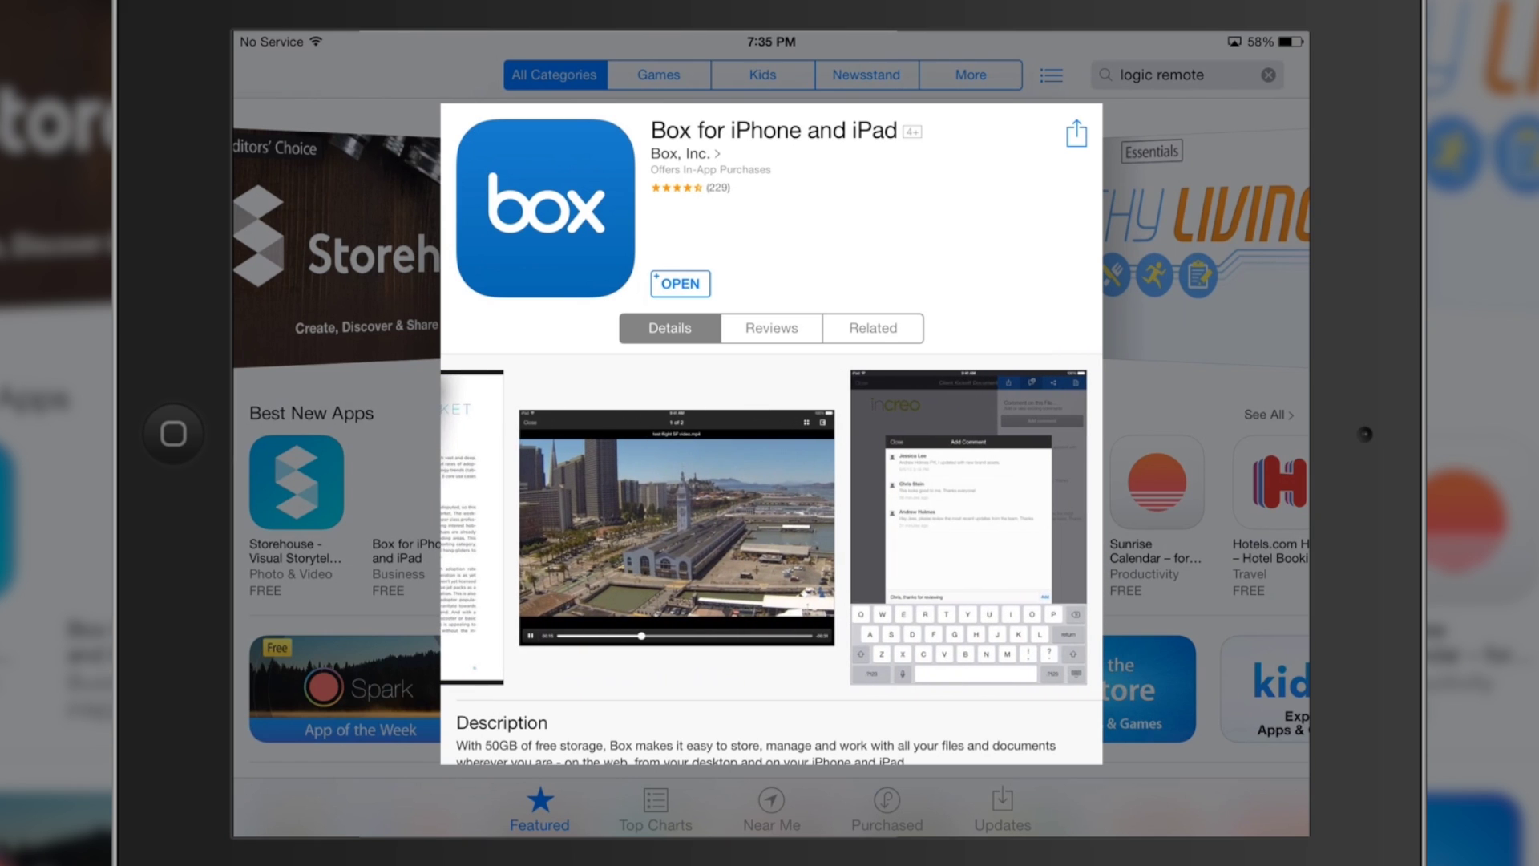
scroll(770, 559, "down", 1)
scroll(771, 560, "down", 2)
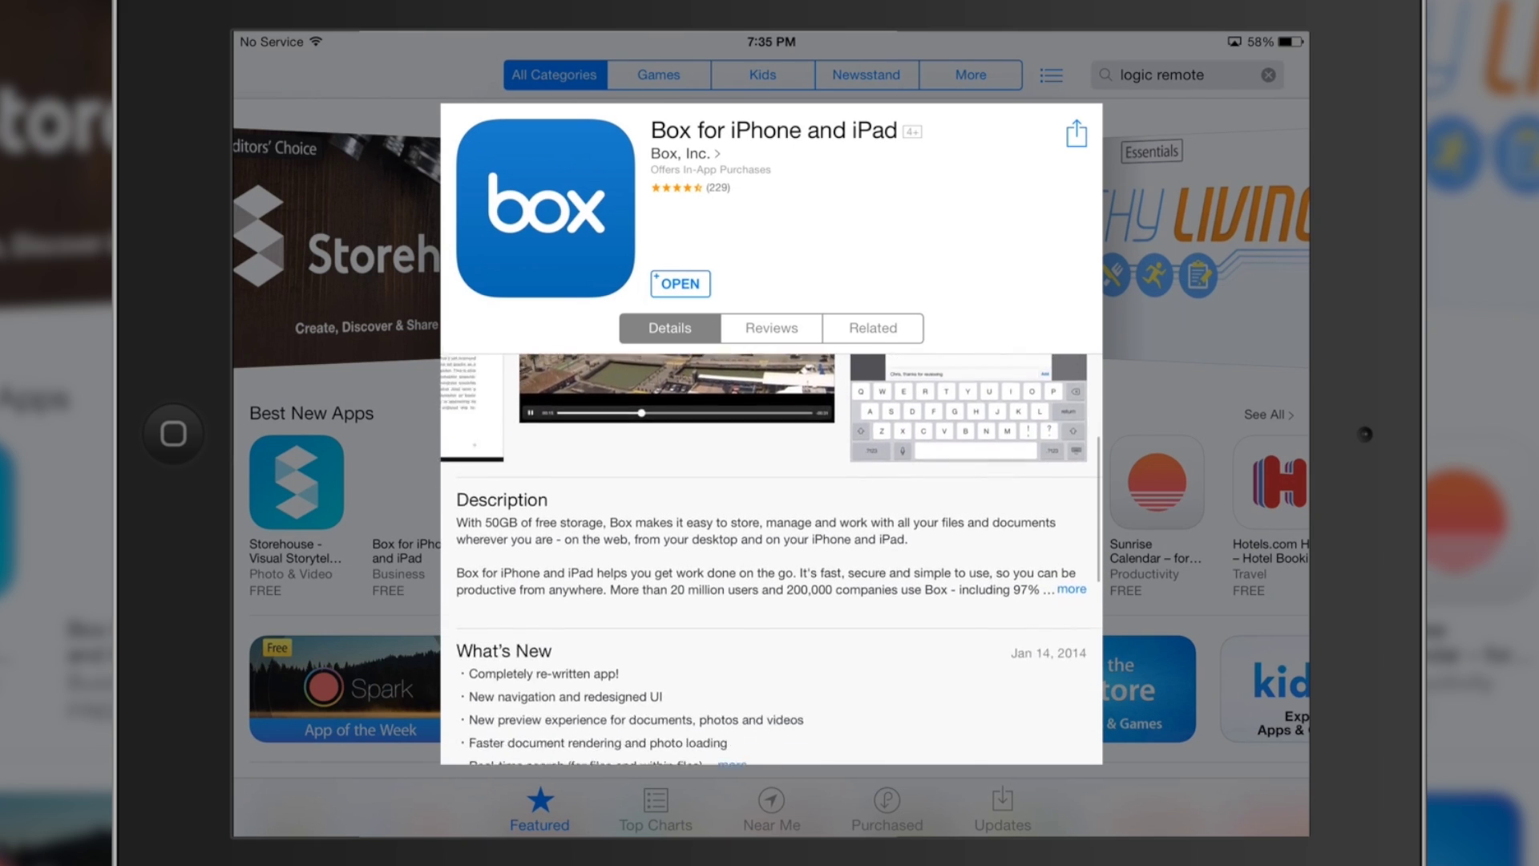
scroll(771, 560, "down", 2)
scroll(770, 559, "down", 2)
scroll(771, 560, "down", 1)
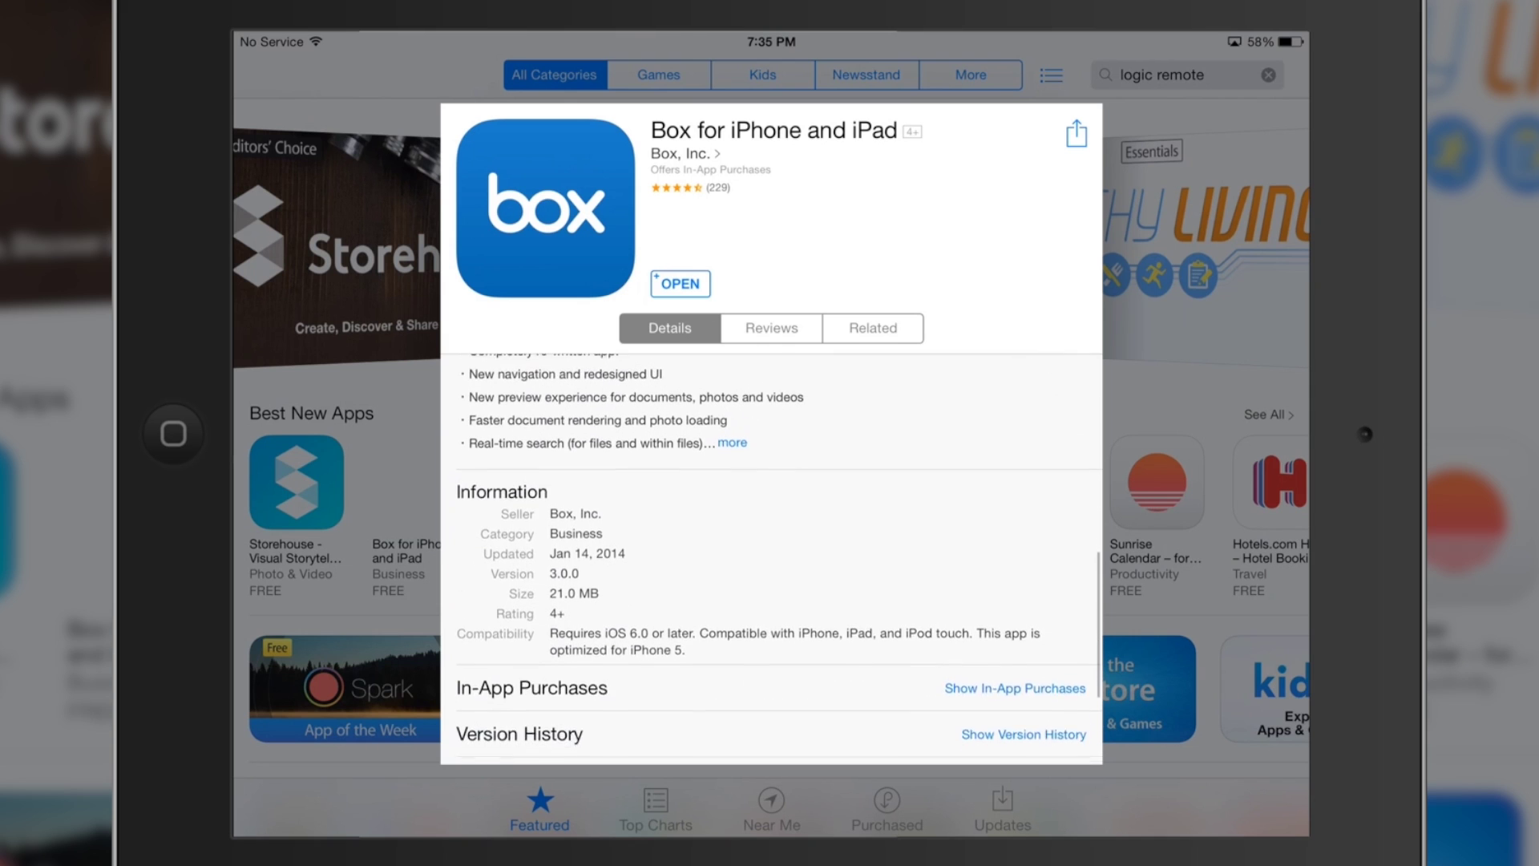
scroll(770, 559, "down", 2)
scroll(771, 560, "down", 1)
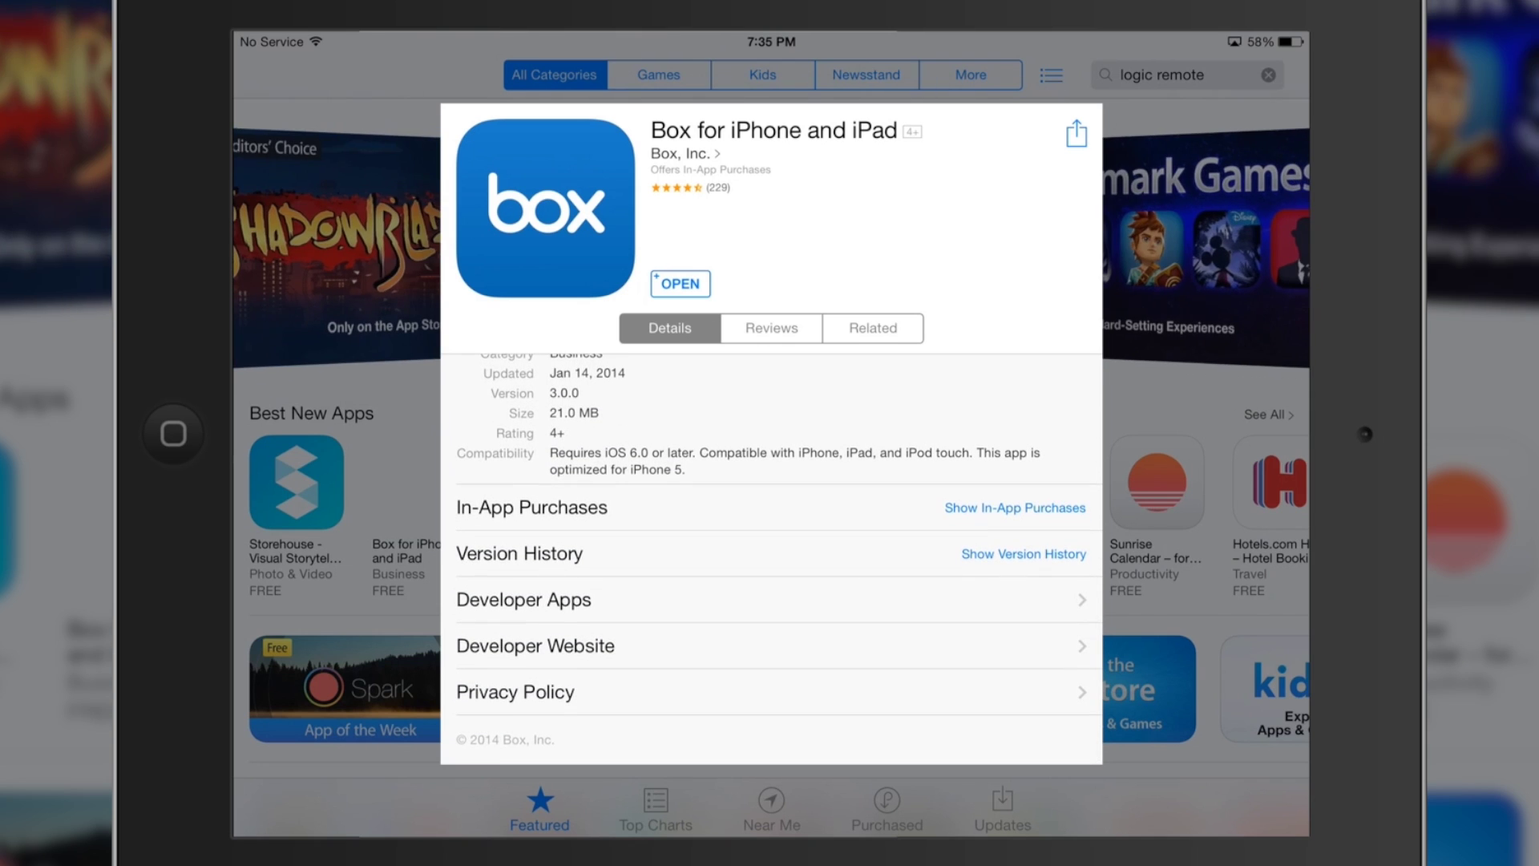
Step: Launch the installed Box app from its App Store sheet
left_click(681, 282)
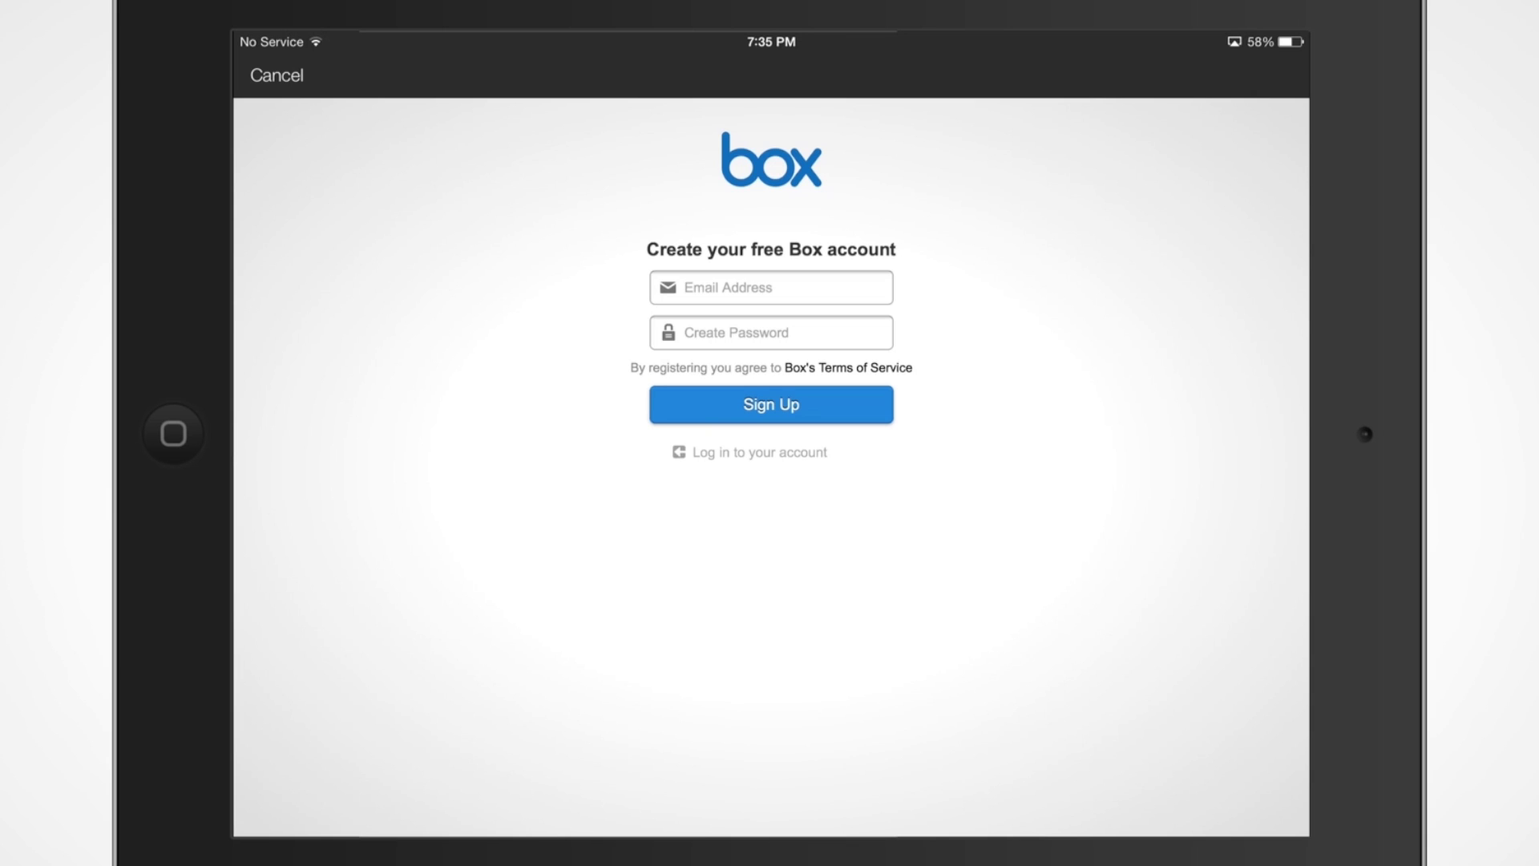
Step: Begin the free-account signup by entering the email address
left_click(771, 287)
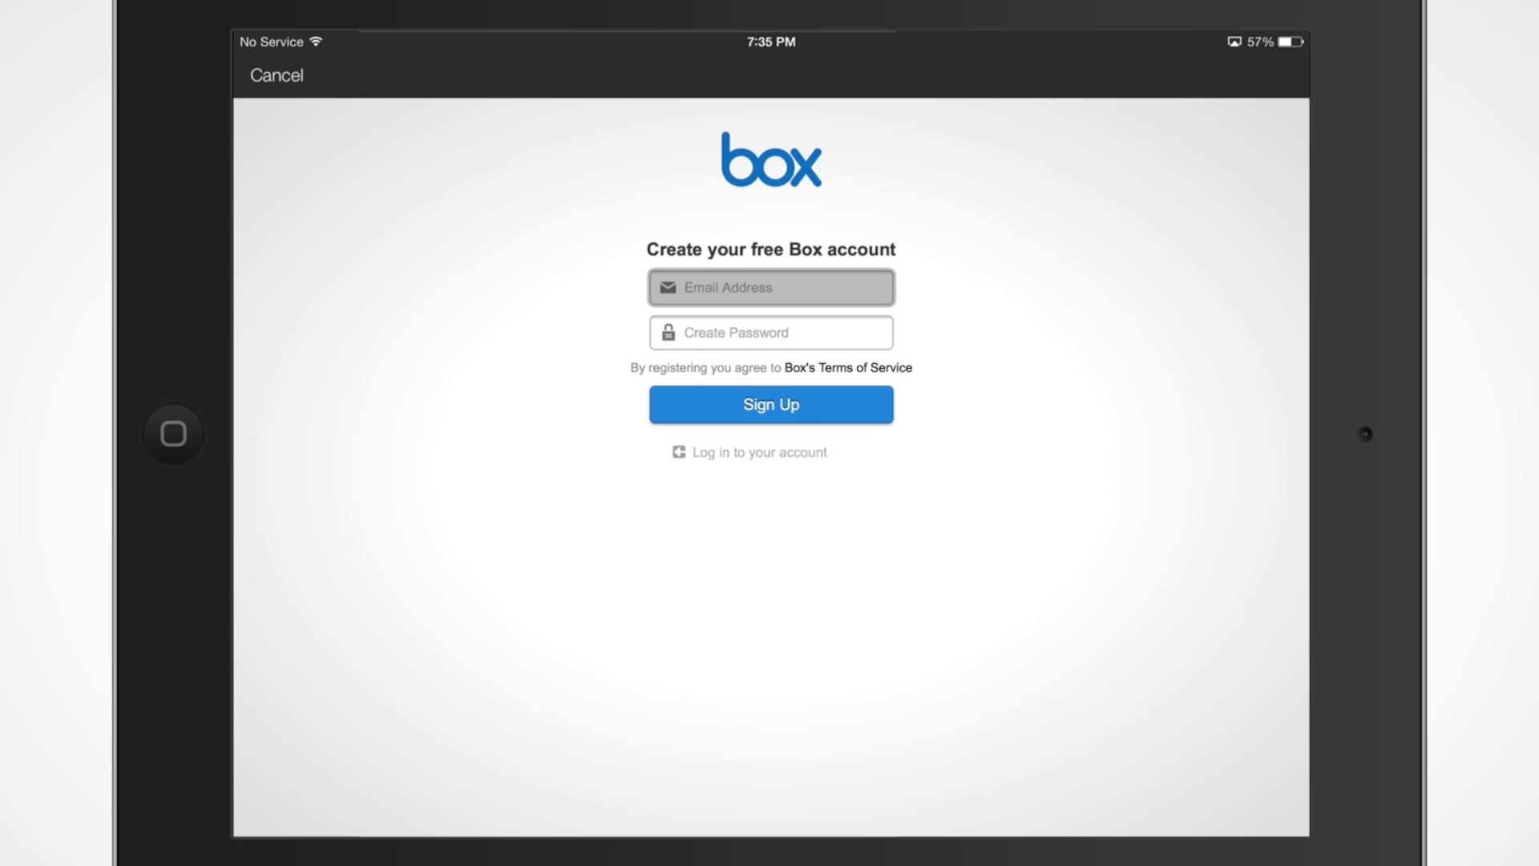
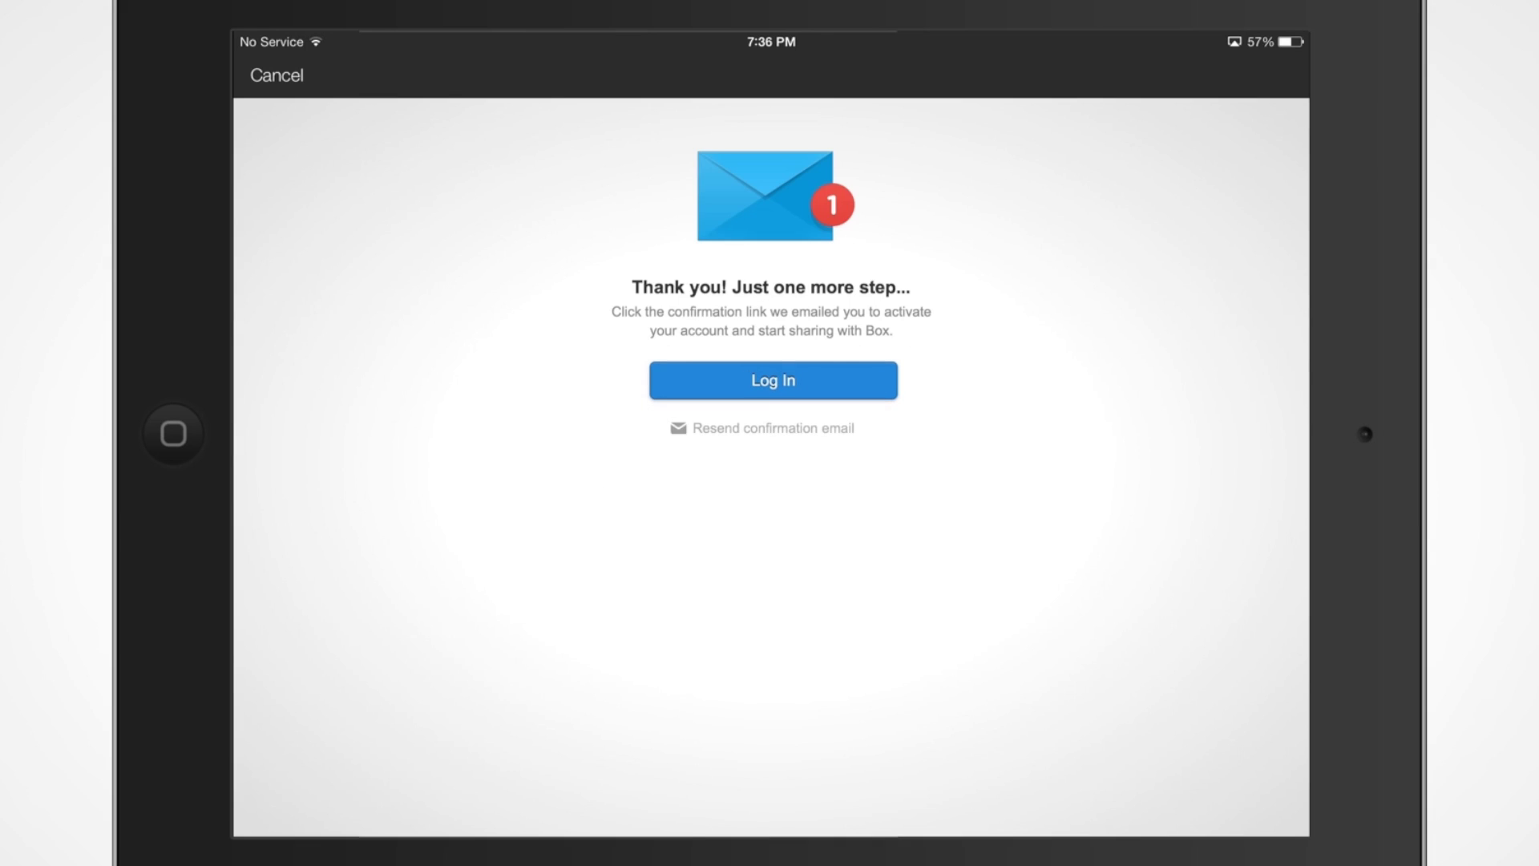
Step: Proceed to log in to the newly created Box account
left_click(773, 380)
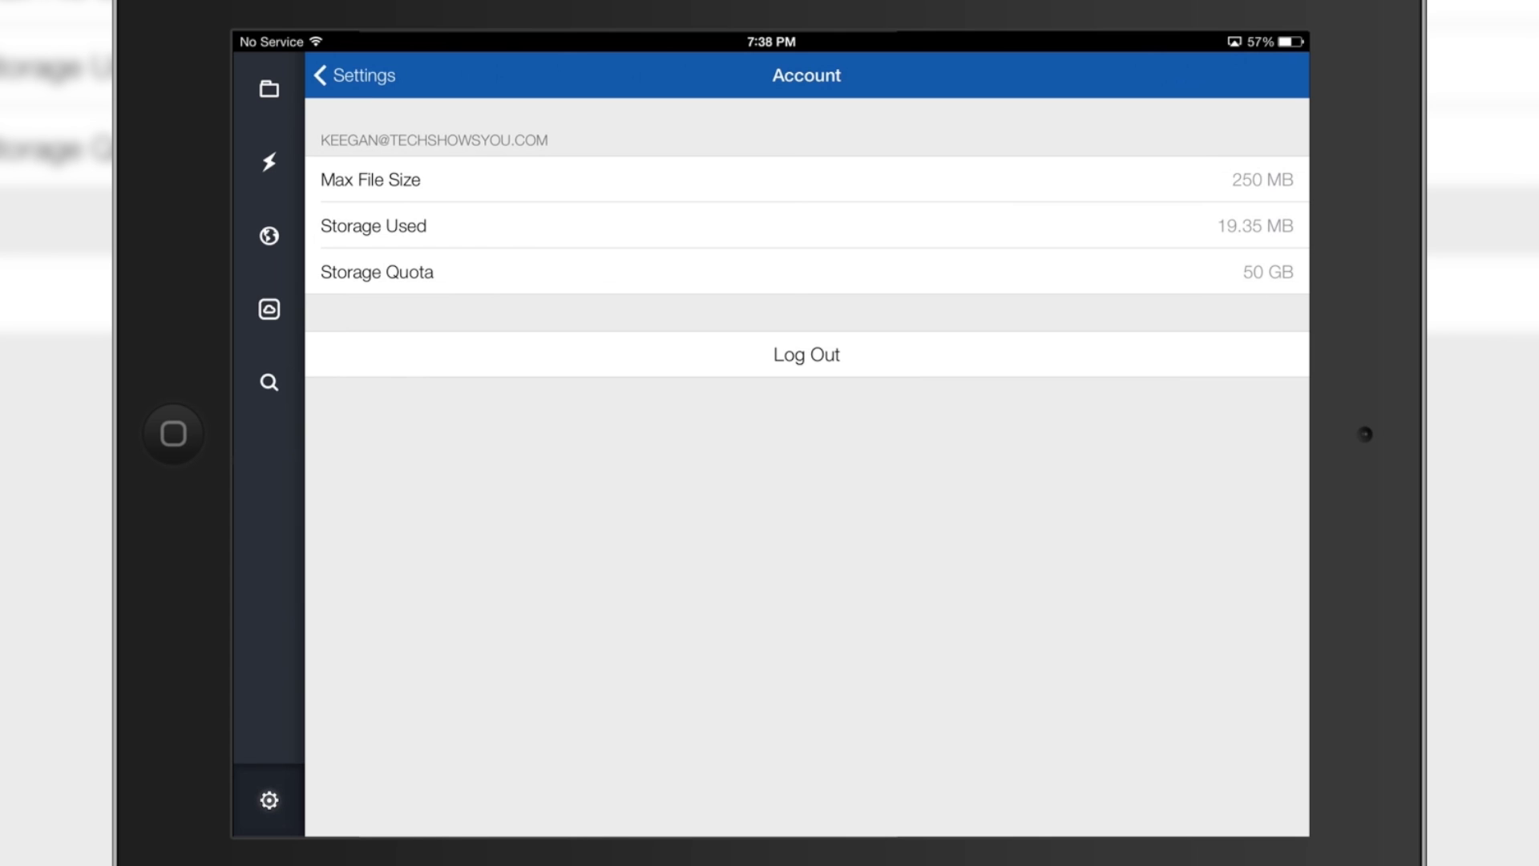
Step: Return from the Account page to the main Settings list
left_click(354, 75)
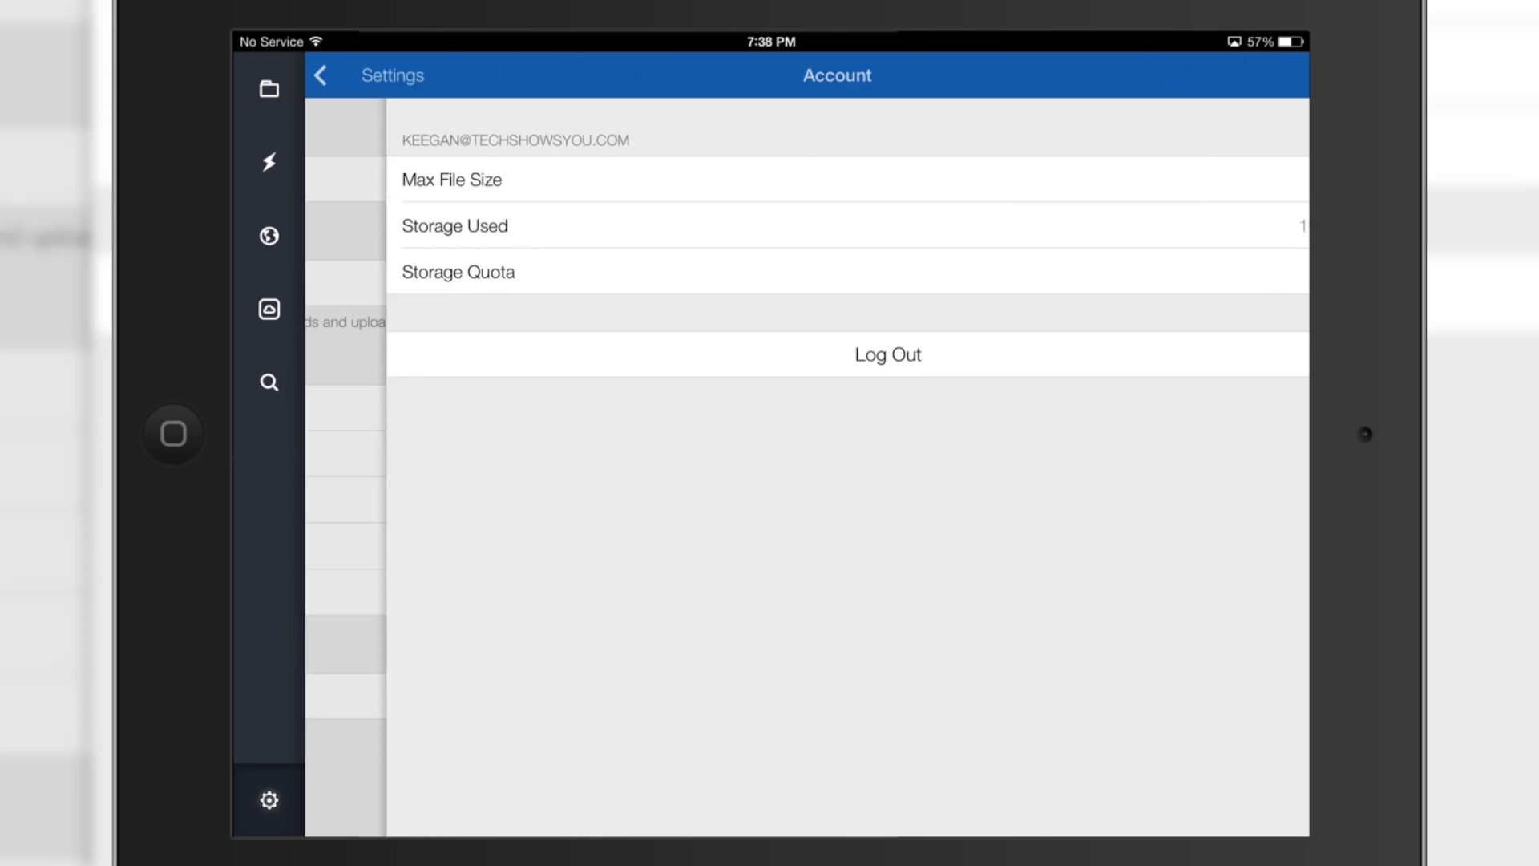